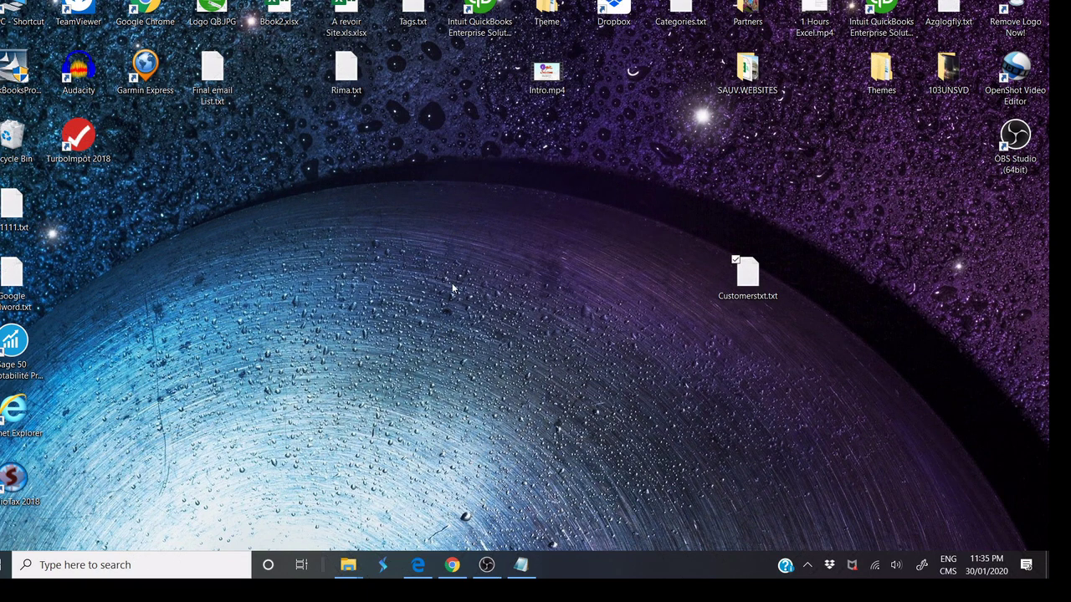
# - Open the Customerstxt.txt contact list and maximize its text window to review it
pyautogui.click(747, 290)
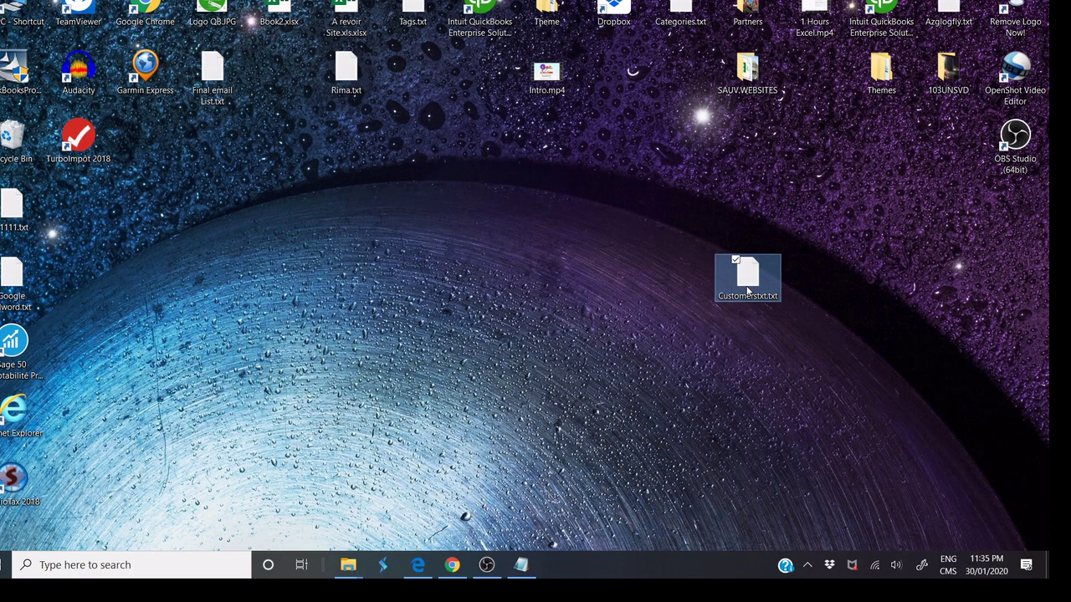
pyautogui.click(670, 352)
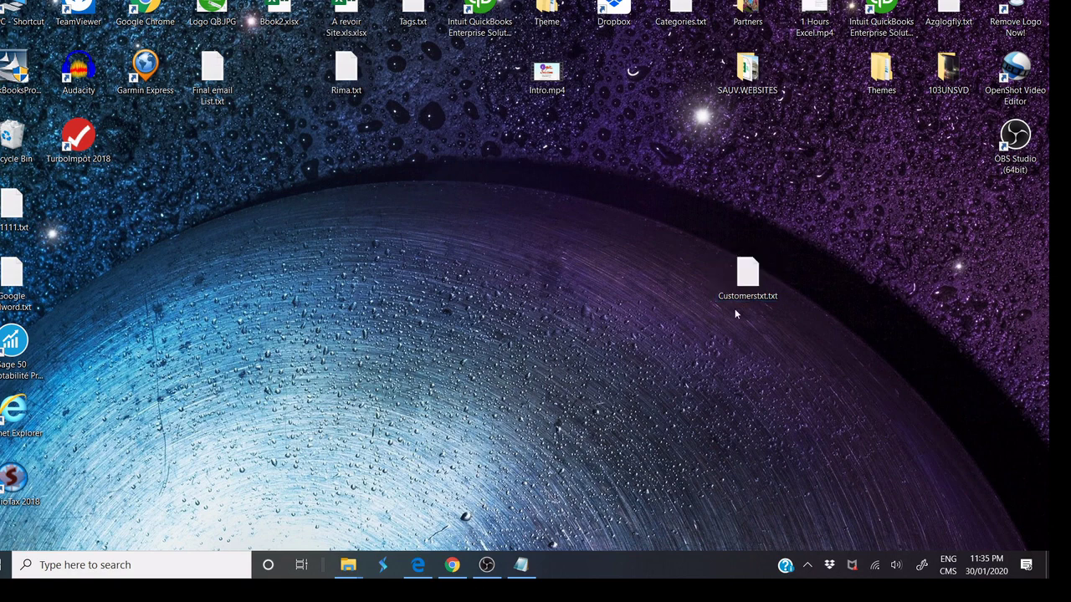
pyautogui.click(739, 295)
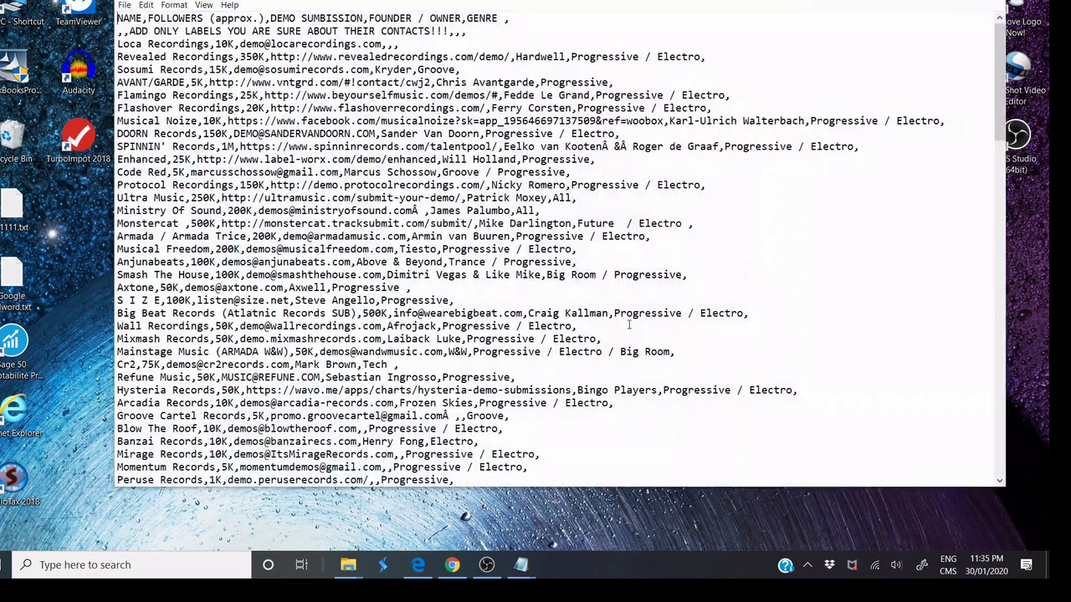
pyautogui.scroll(-5, 292, 368)
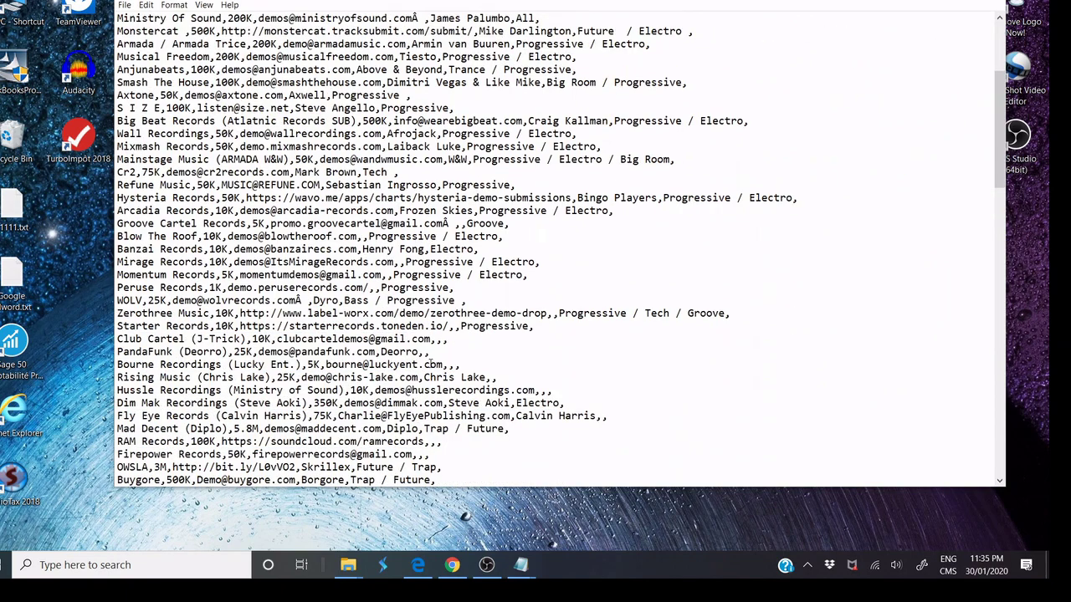
pyautogui.scroll(5, 422, 355)
pyautogui.doubleClick(657, 3)
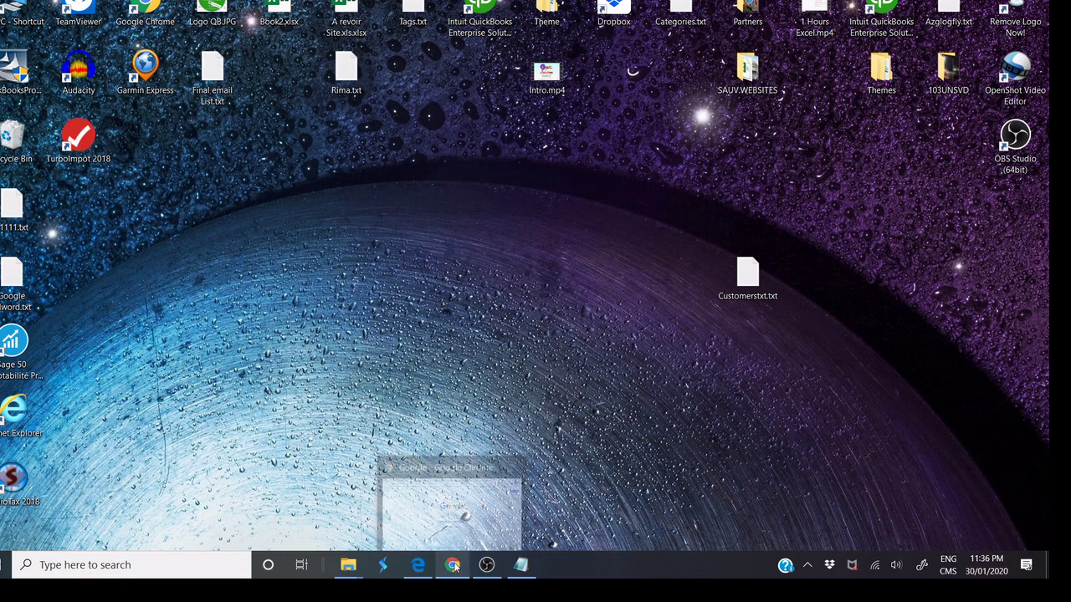
# - In Chrome, sign in to the Google account with its saved password and bring up the Google apps list
pyautogui.click(479, 527)
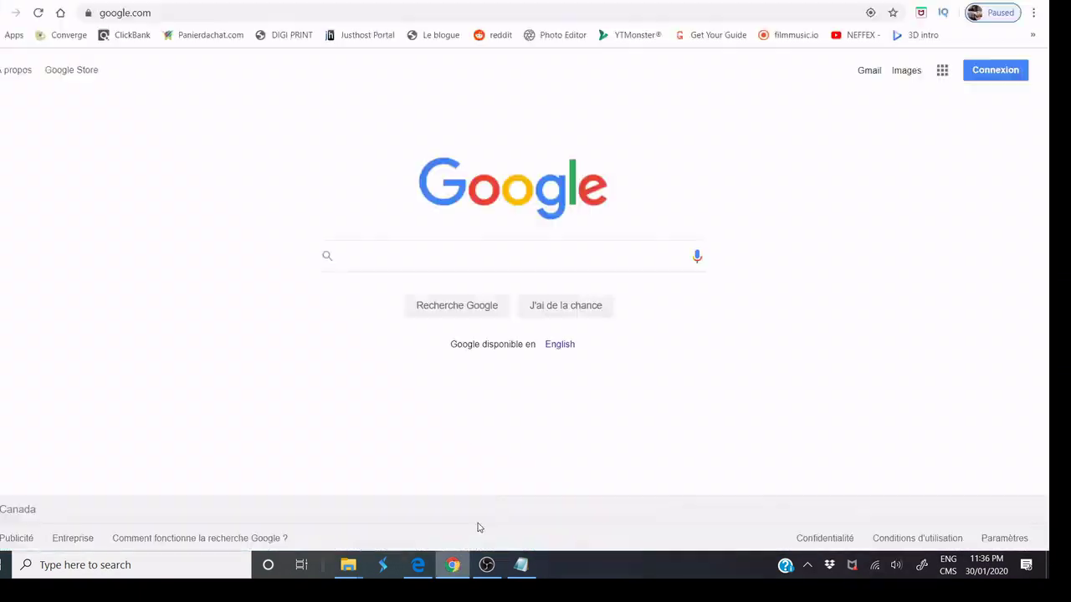
pyautogui.click(990, 71)
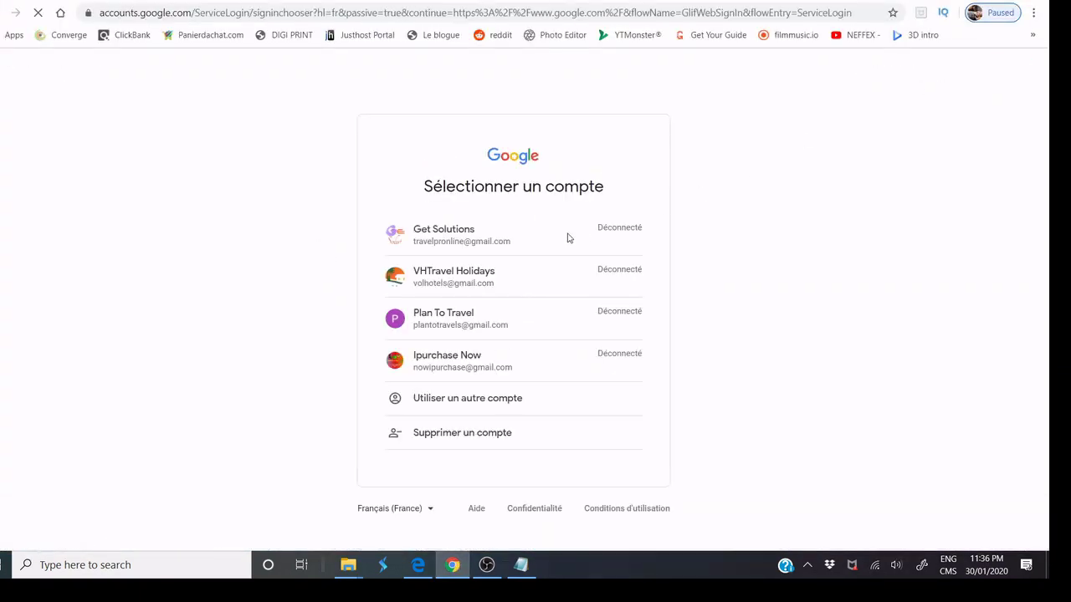
pyautogui.click(496, 243)
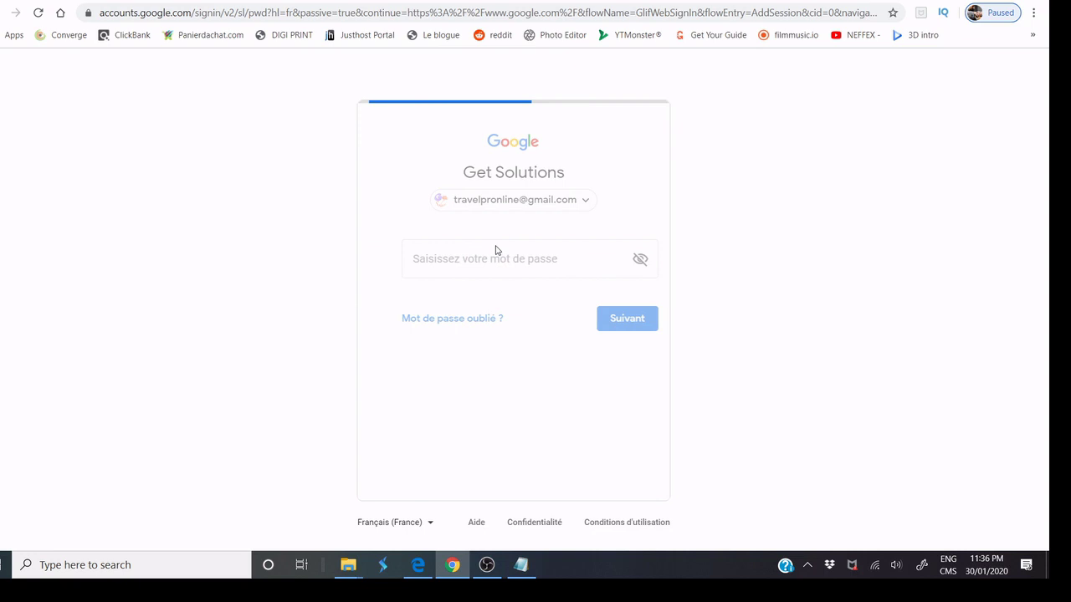
pyautogui.click(477, 290)
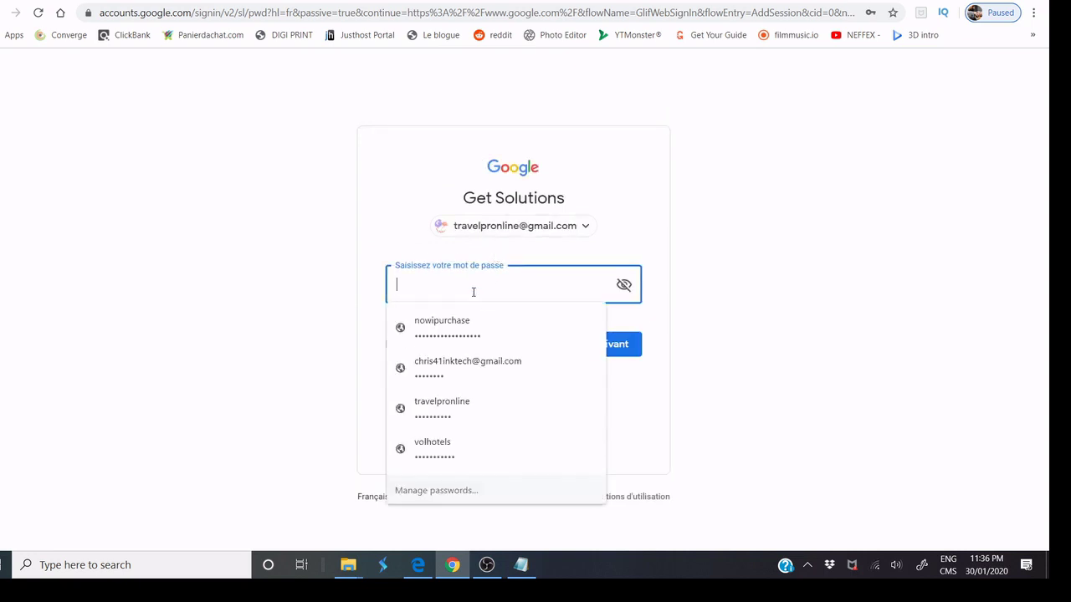
pyautogui.click(479, 410)
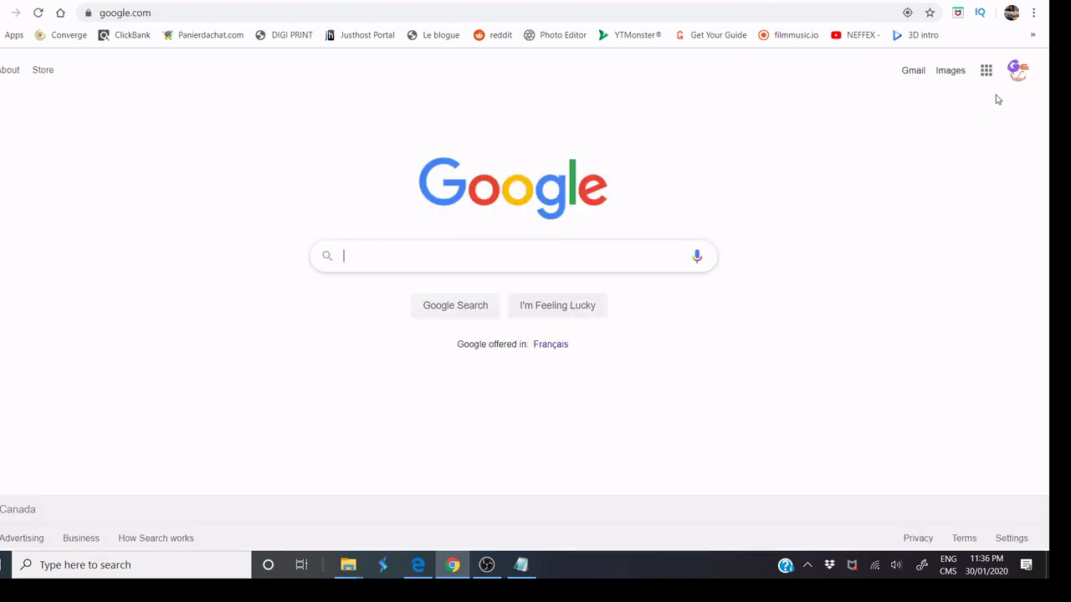
pyautogui.click(986, 73)
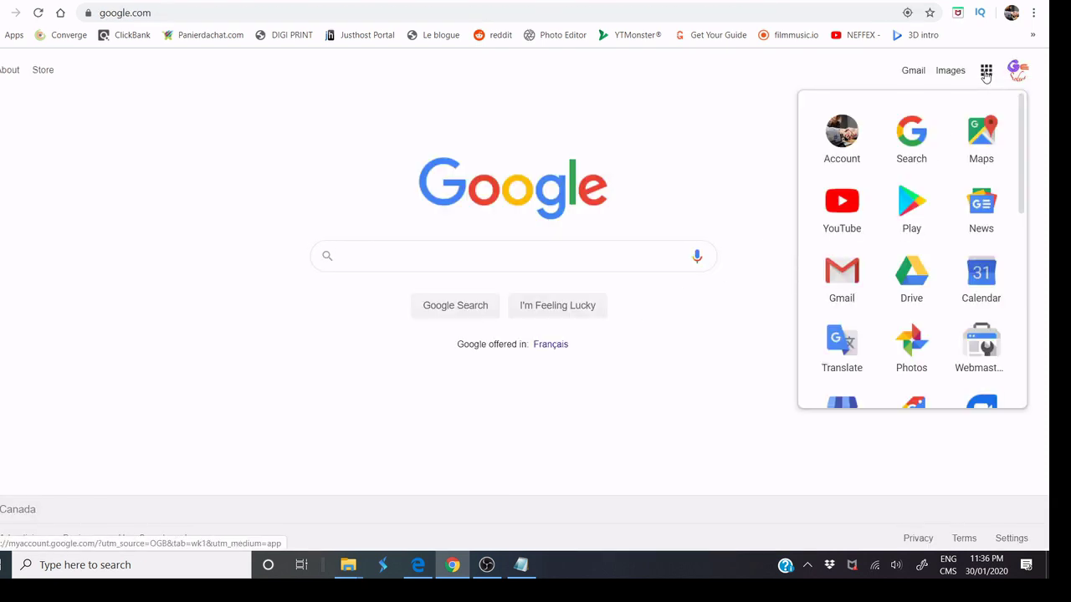
pyautogui.scroll(-4, 896, 173)
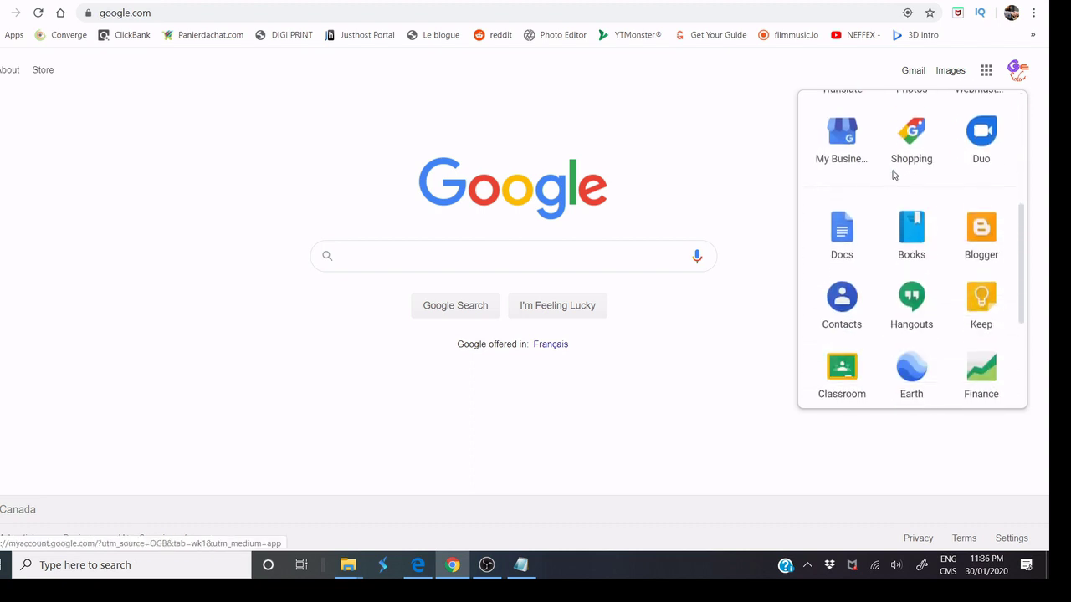
pyautogui.scroll(-3, 895, 177)
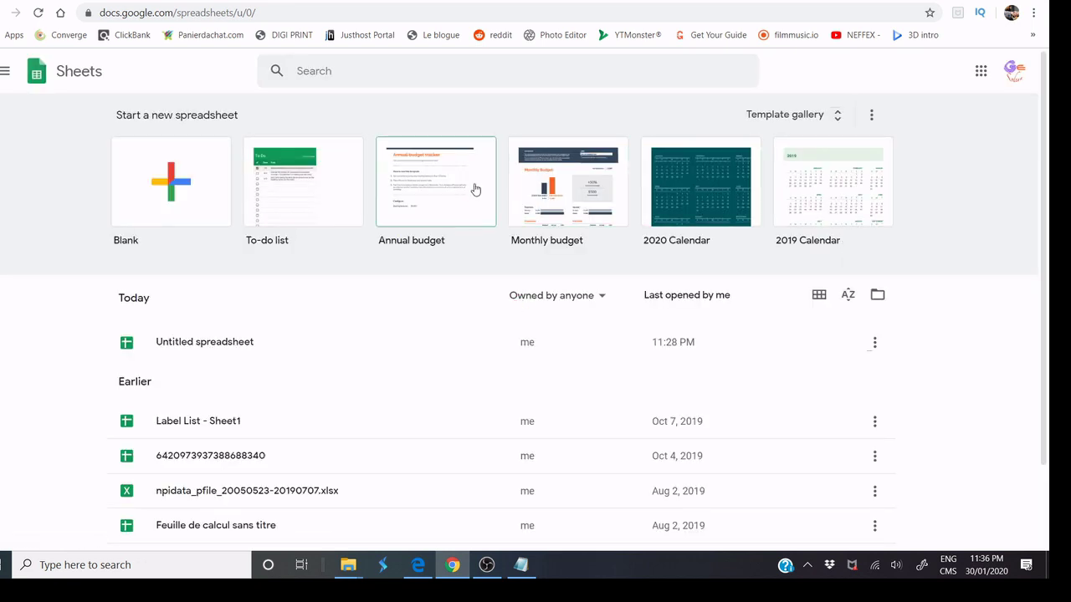
# - Create a blank spreadsheet and start a File > Import upload from the computer
pyautogui.click(163, 176)
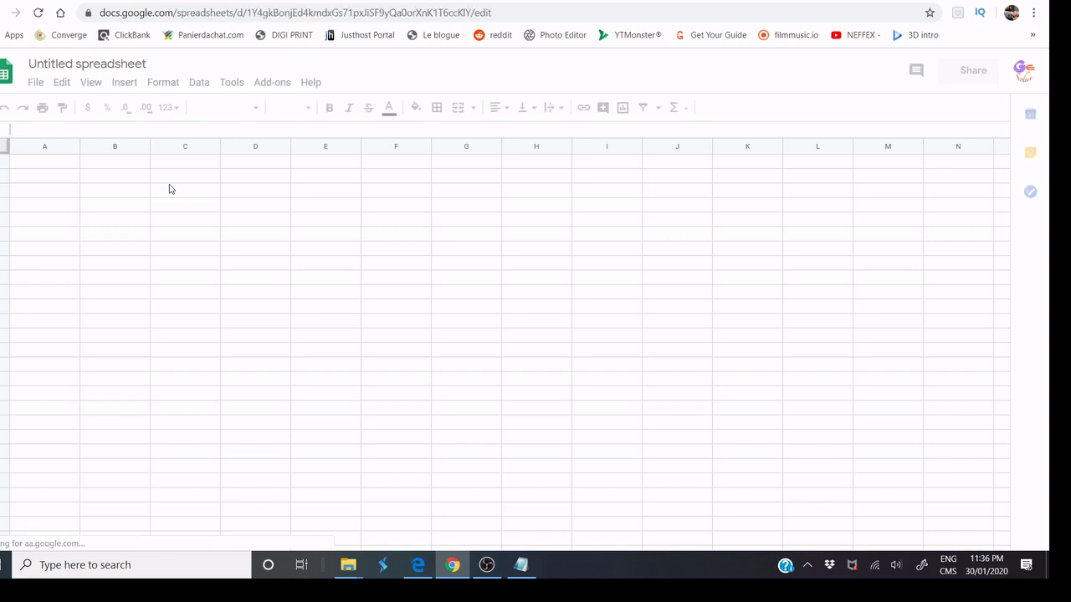
pyautogui.click(36, 83)
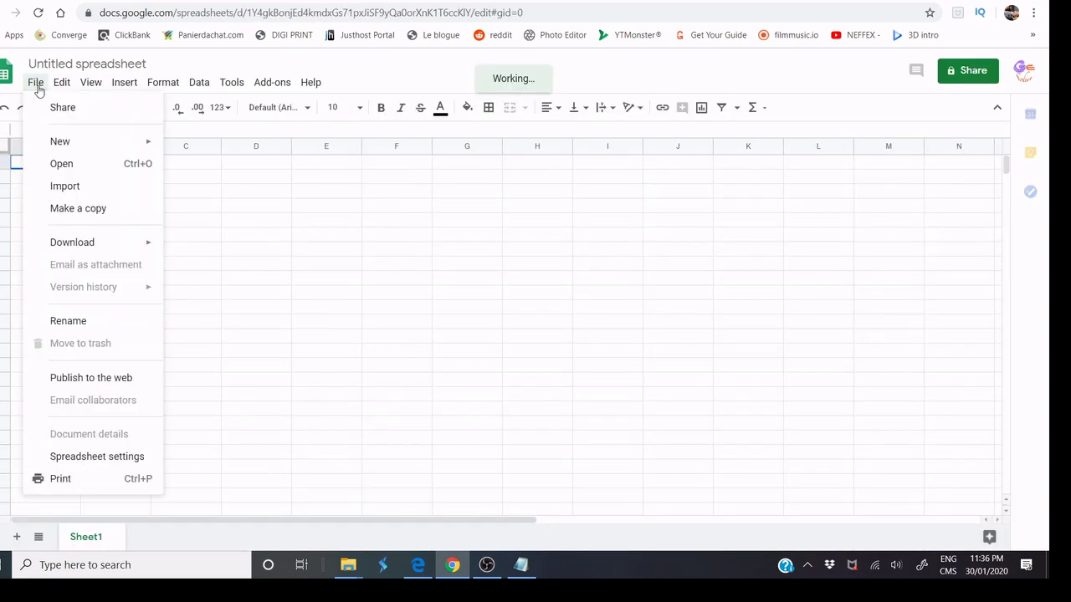
pyautogui.click(71, 188)
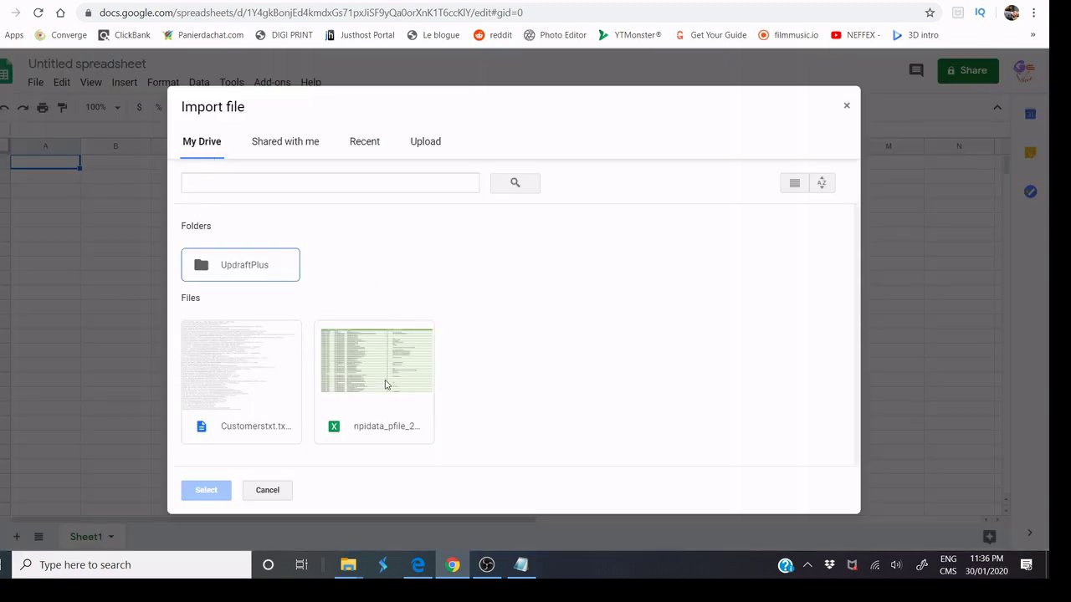
pyautogui.click(426, 144)
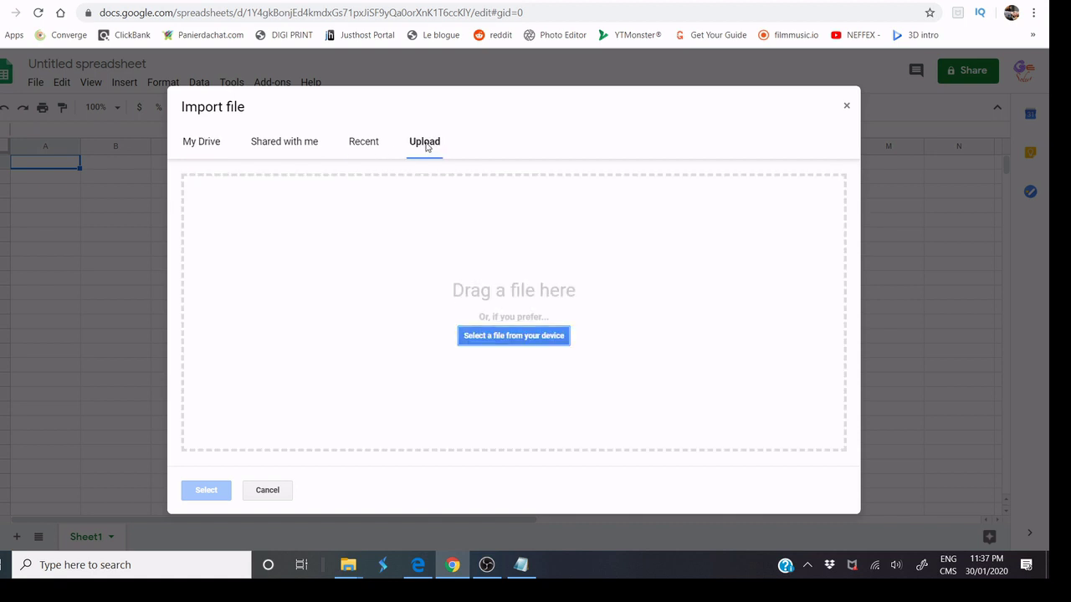
pyautogui.click(502, 336)
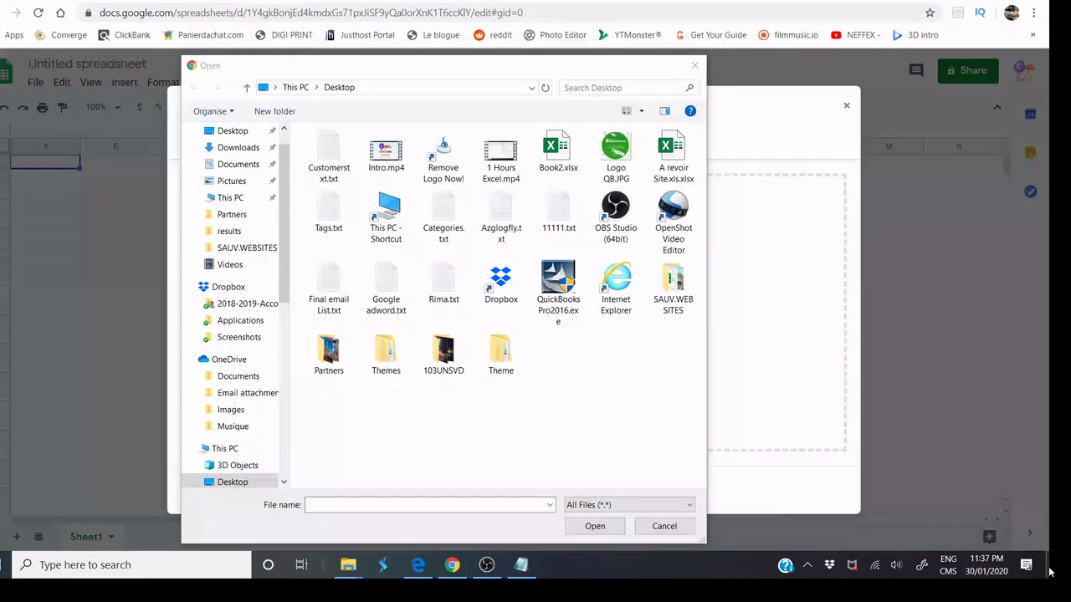
# - Check Customerstxt.txt's contents from the Desktop, then upload it through the Open dialog
pyautogui.click(1050, 571)
pyautogui.click(748, 284)
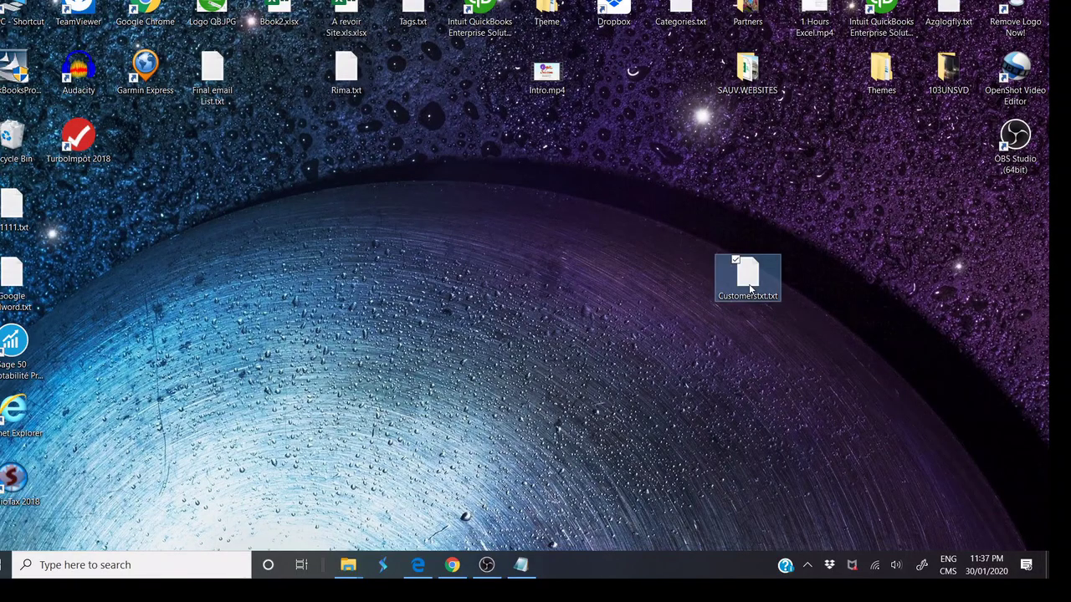
pyautogui.doubleClick(749, 283)
pyautogui.scroll(-15, 206, 76)
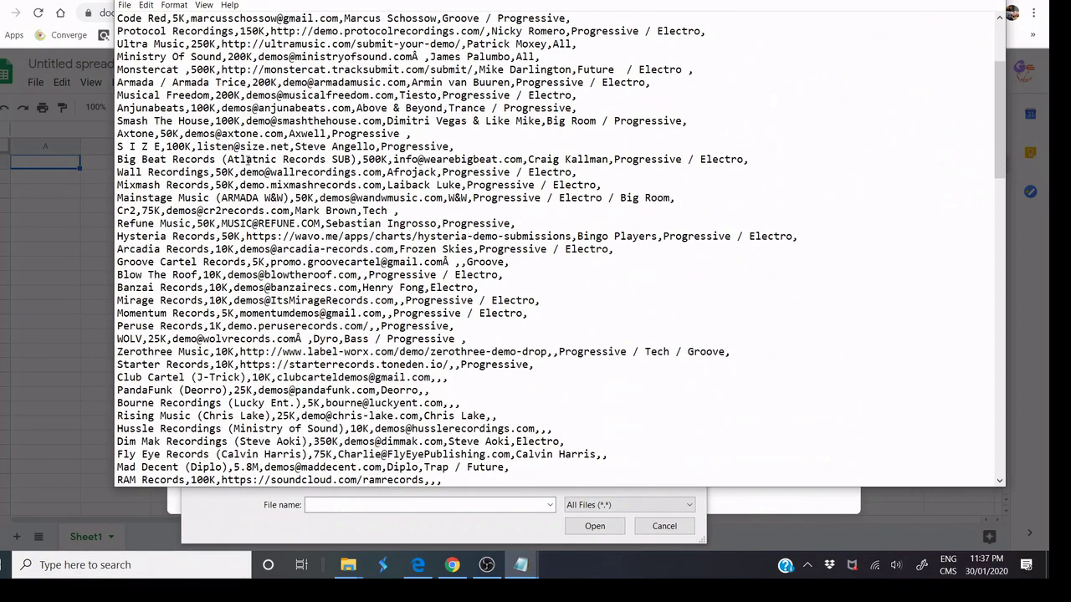
pyautogui.scroll(-5, 268, 183)
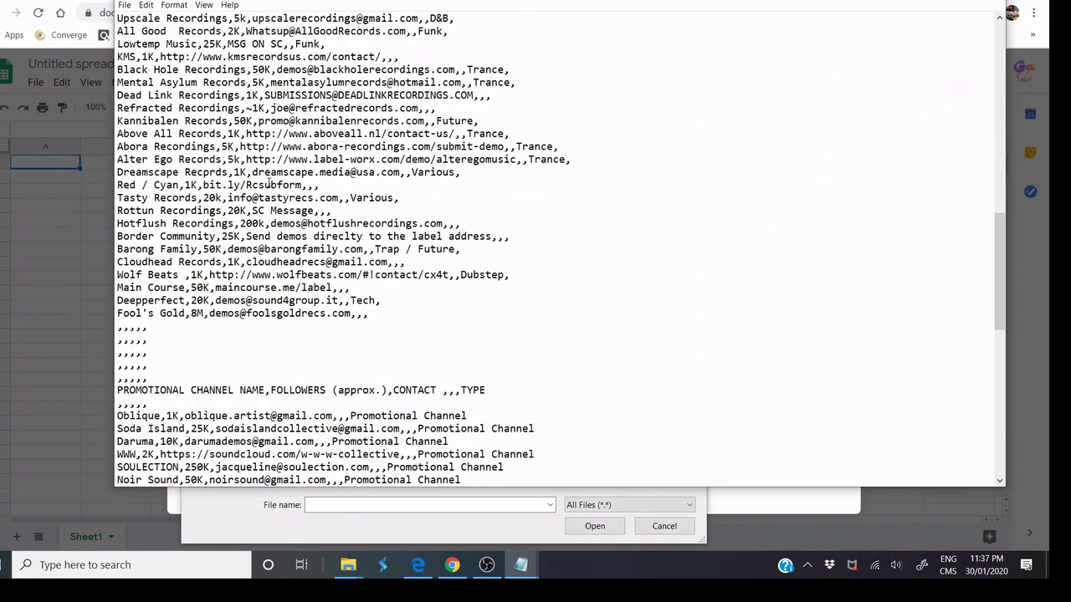
pyautogui.hotkey('alt', 'F4')
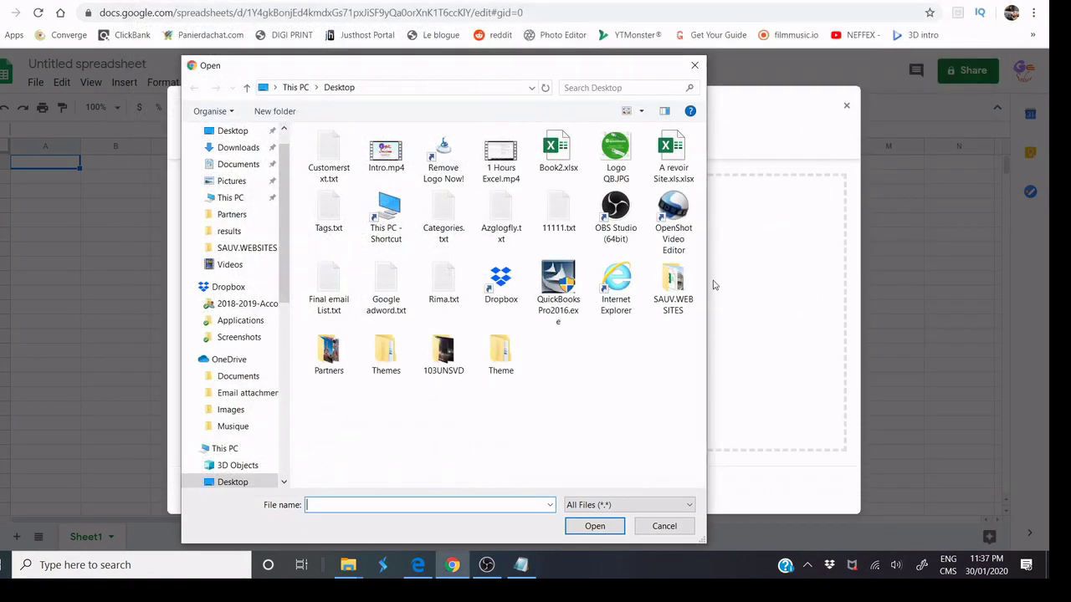
pyautogui.click(335, 158)
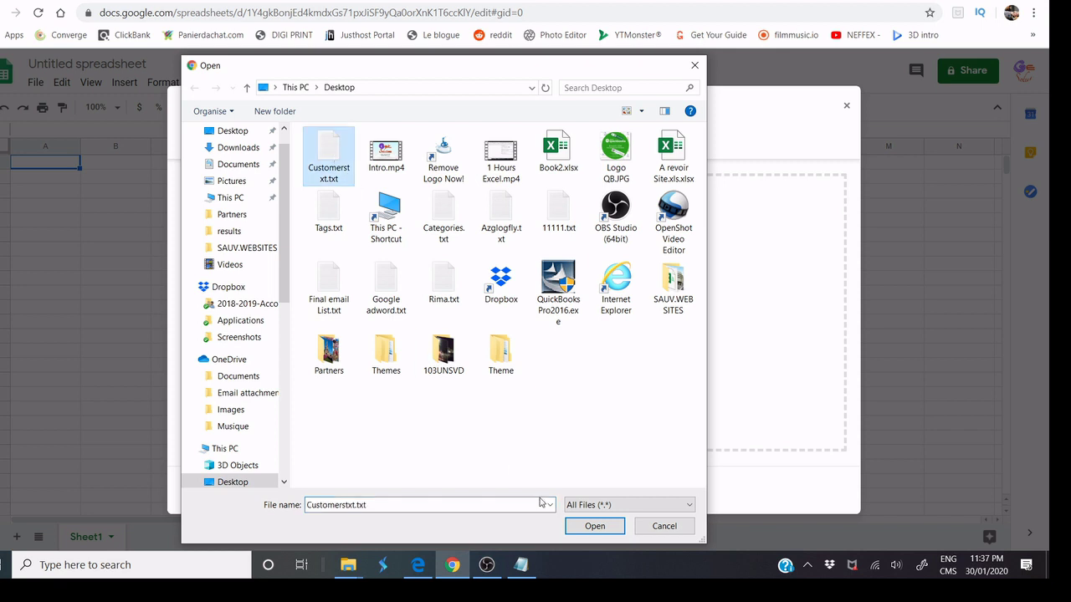
pyautogui.click(594, 527)
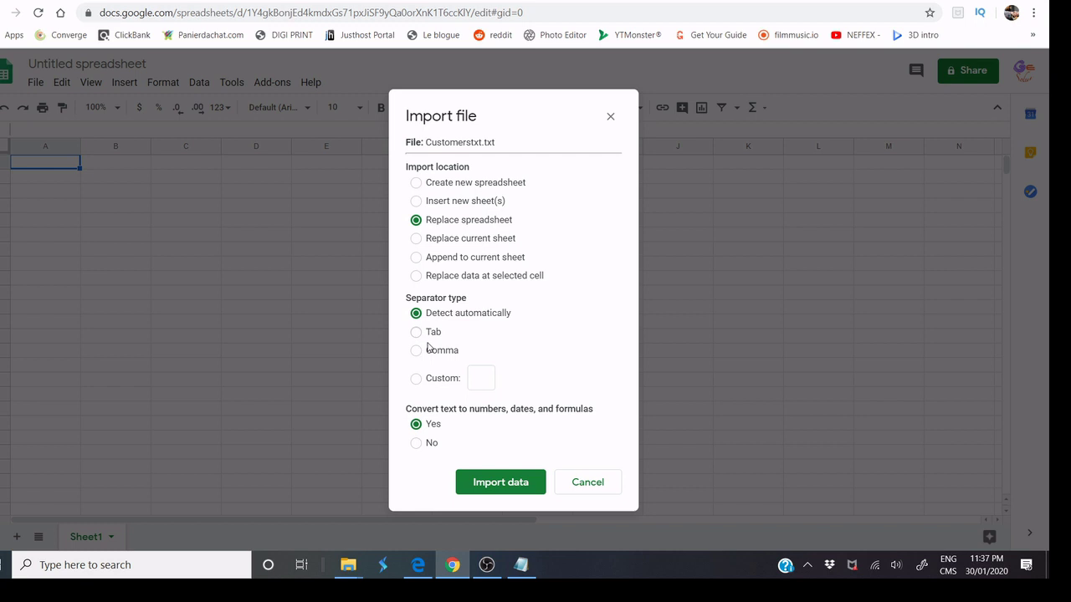
# - Import Customerstxt.txt with Replace spreadsheet and automatic separator detection, then check the imported rows
pyautogui.click(500, 485)
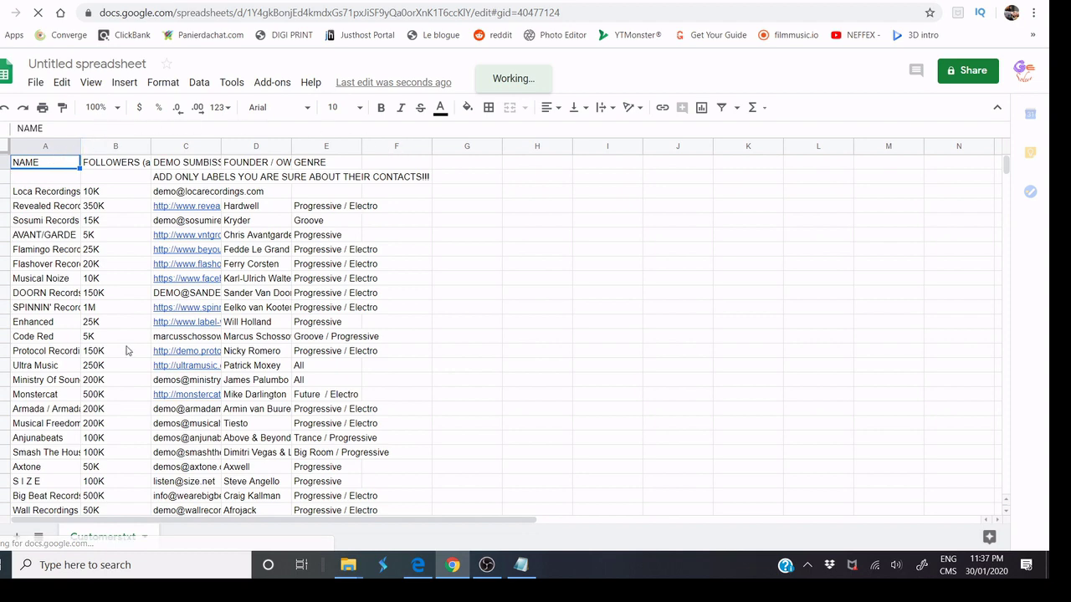
pyautogui.scroll(-3, 208, 313)
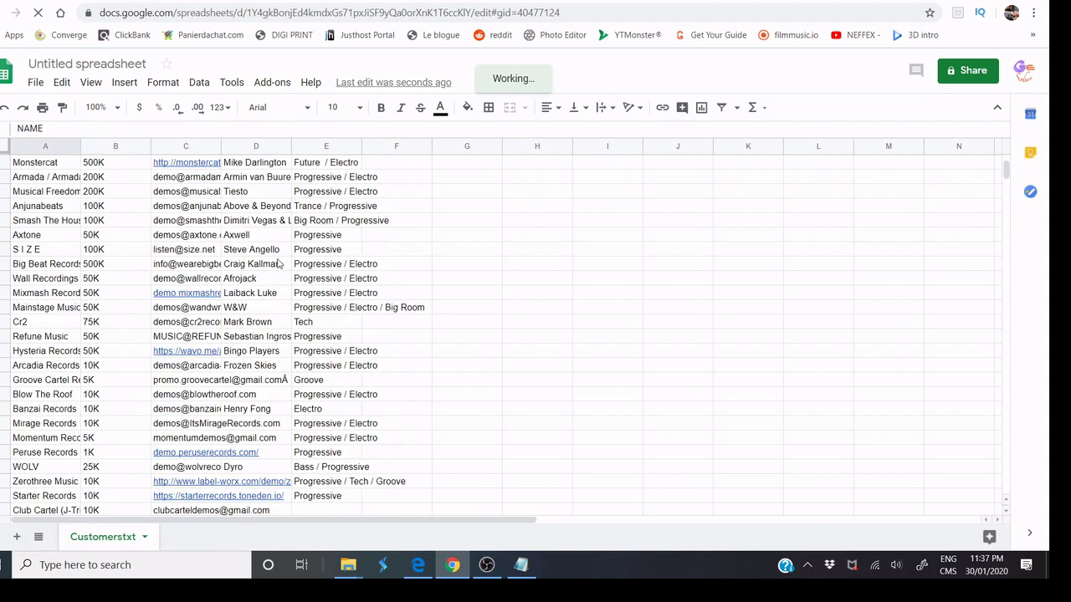
pyautogui.scroll(3, 282, 263)
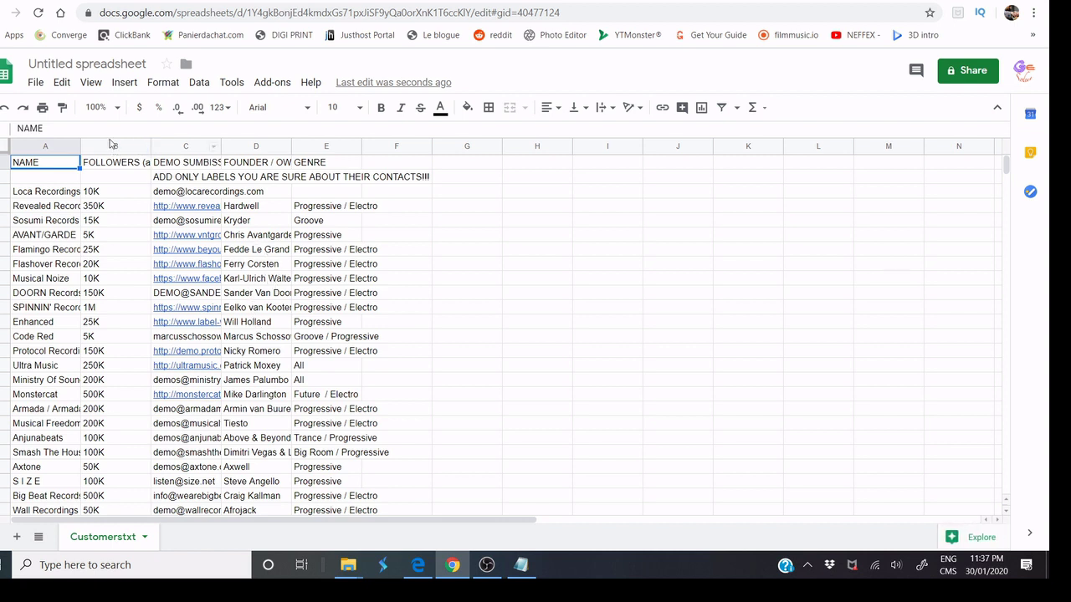
# - Download the sheet as Untitled spreadsheet.xlsx and open the downloaded file
pyautogui.click(37, 84)
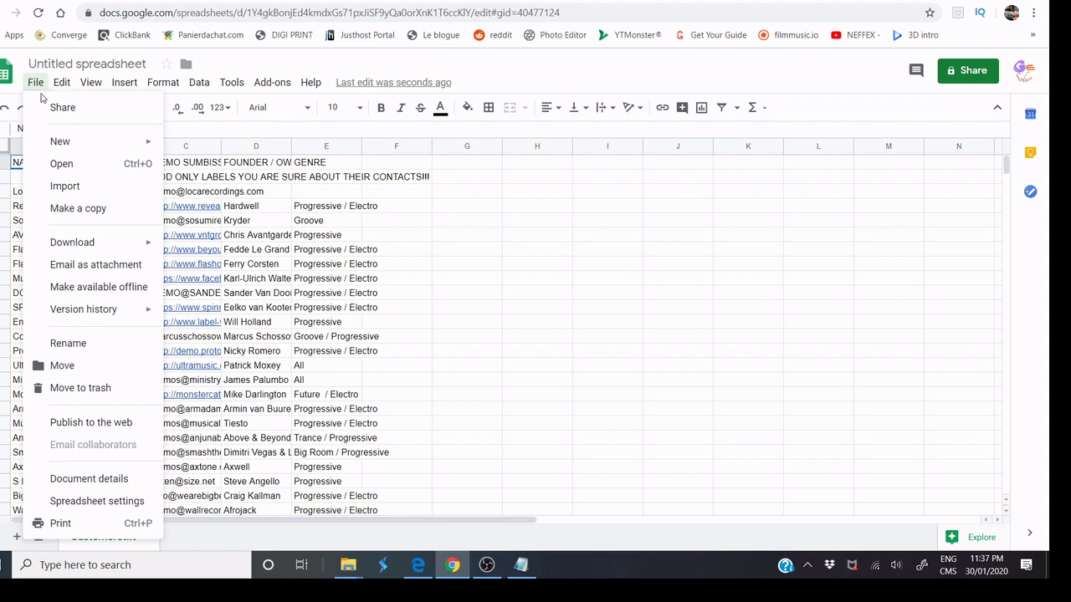
pyautogui.moveTo(88, 251)
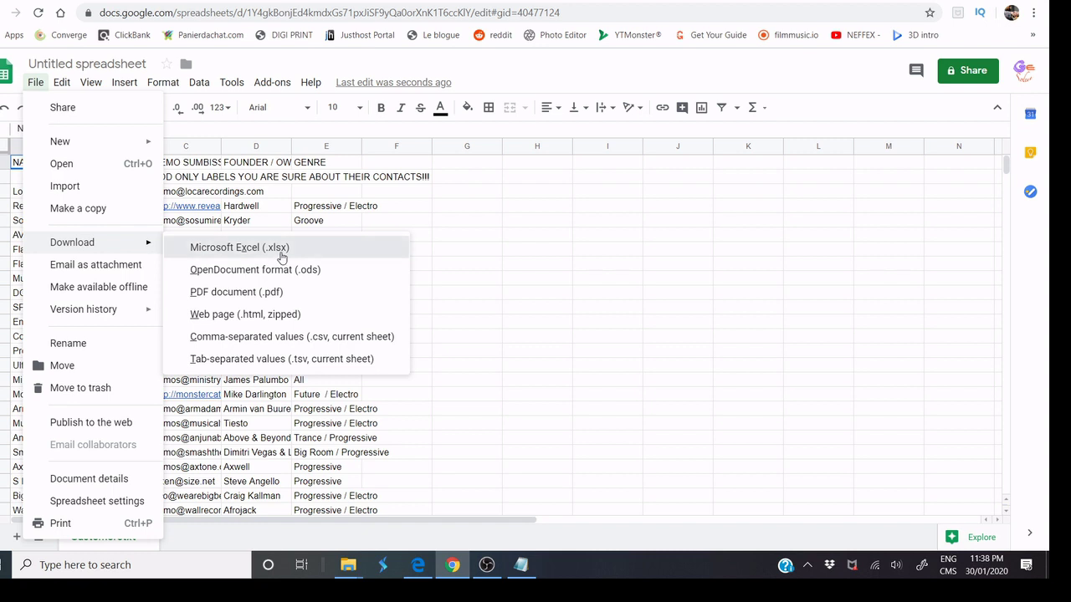
pyautogui.click(282, 256)
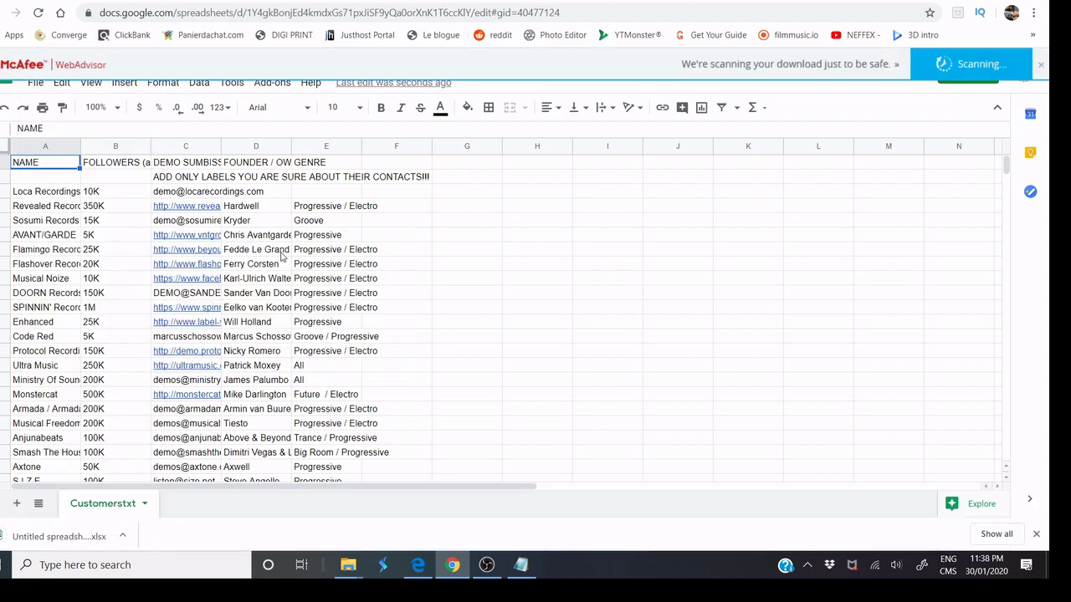
pyautogui.click(77, 545)
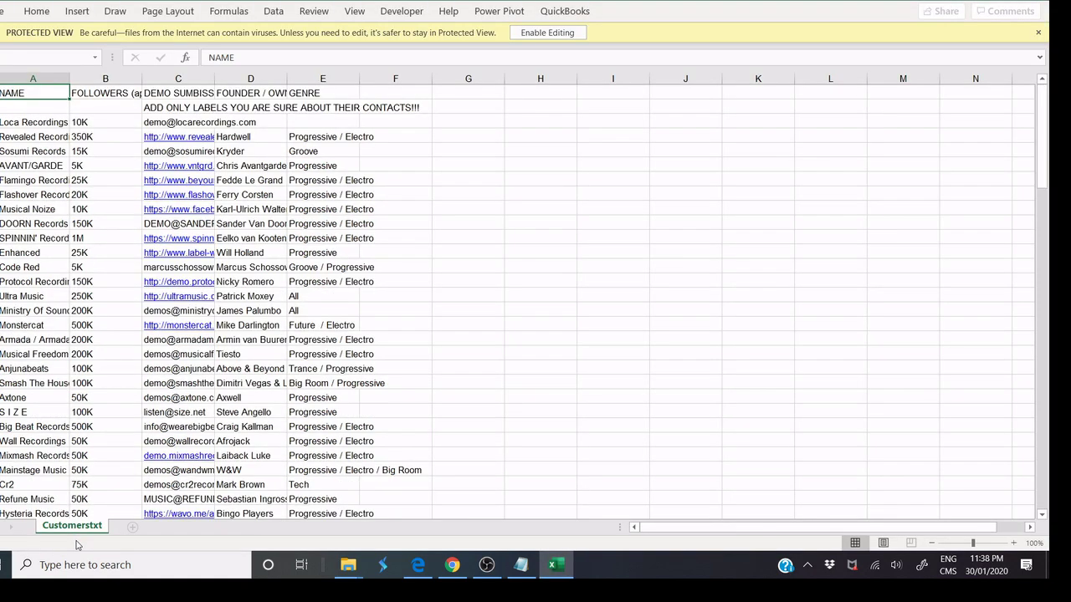
# - Enable editing, then AutoFit columns A (label names), C (URLs), D (founders) and E (genres)
pyautogui.click(536, 33)
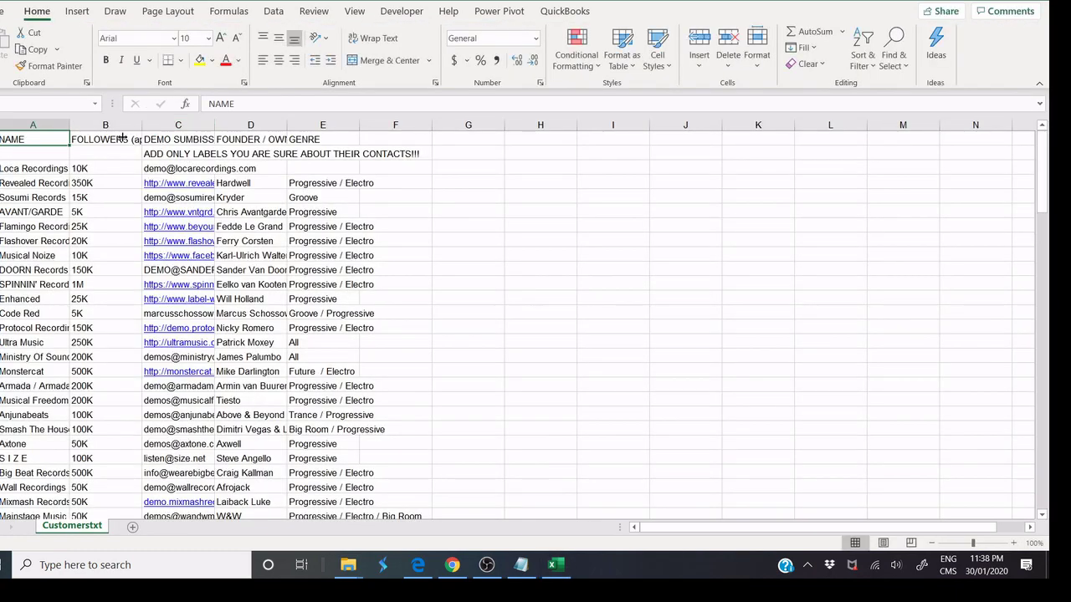
pyautogui.doubleClick(71, 129)
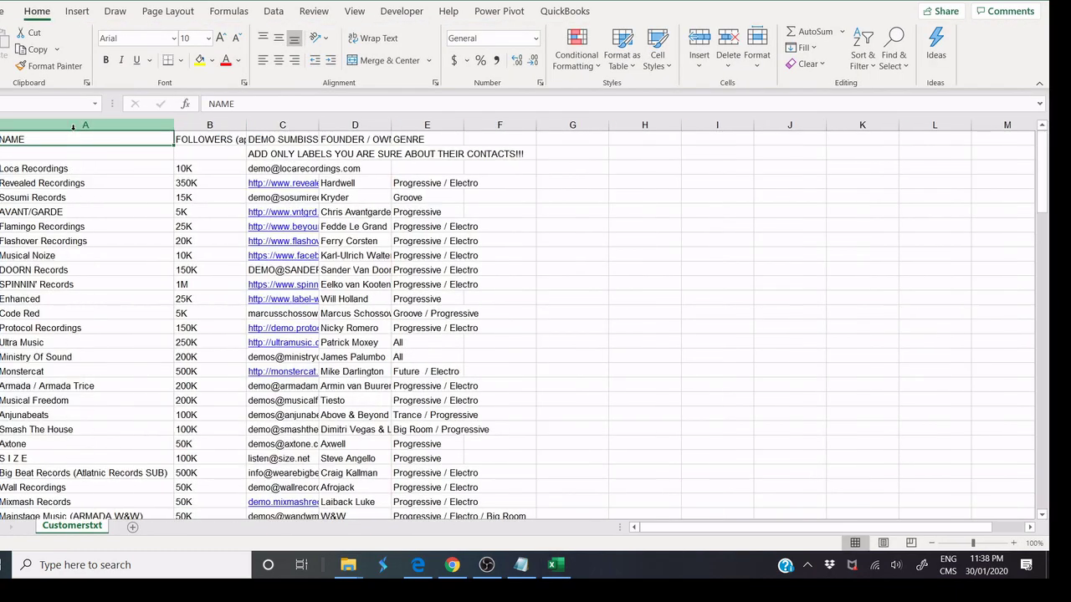
pyautogui.doubleClick(319, 128)
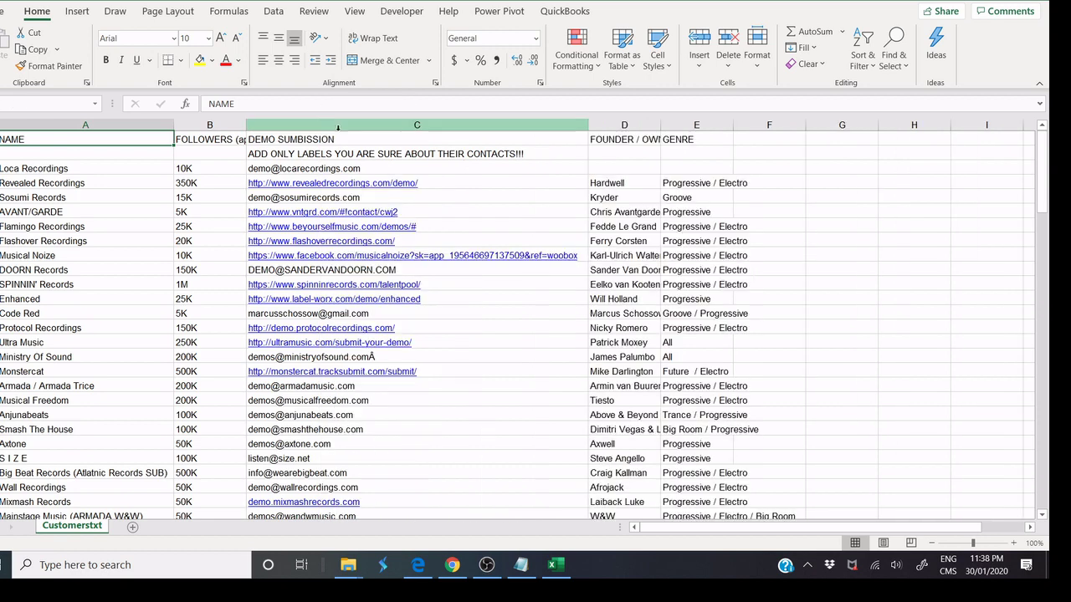
pyautogui.doubleClick(661, 124)
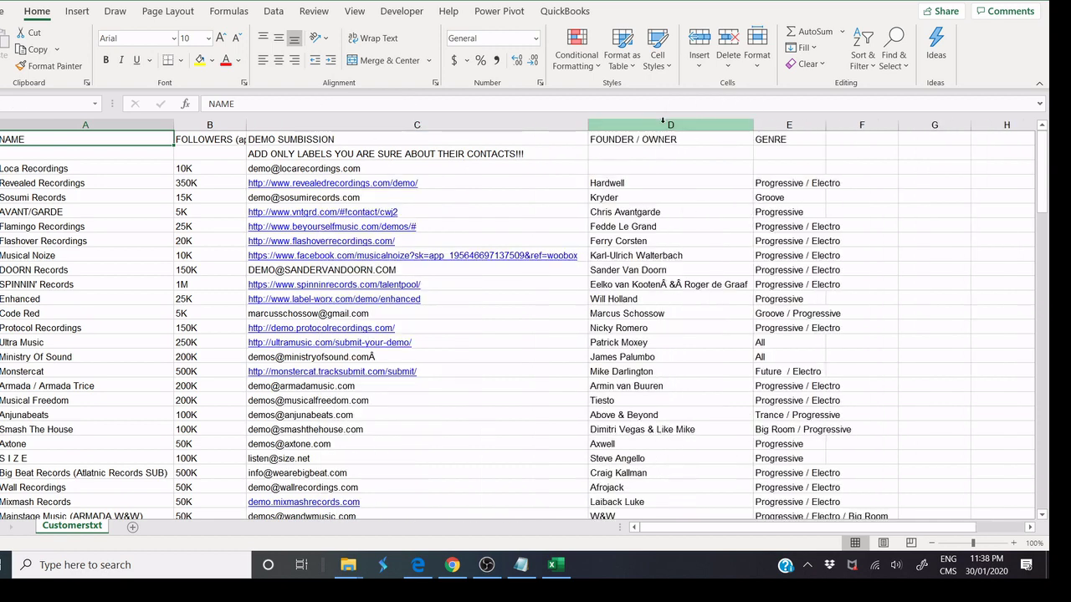
pyautogui.doubleClick(824, 129)
pyautogui.scroll(-5, 688, 251)
pyautogui.scroll(-6, 689, 251)
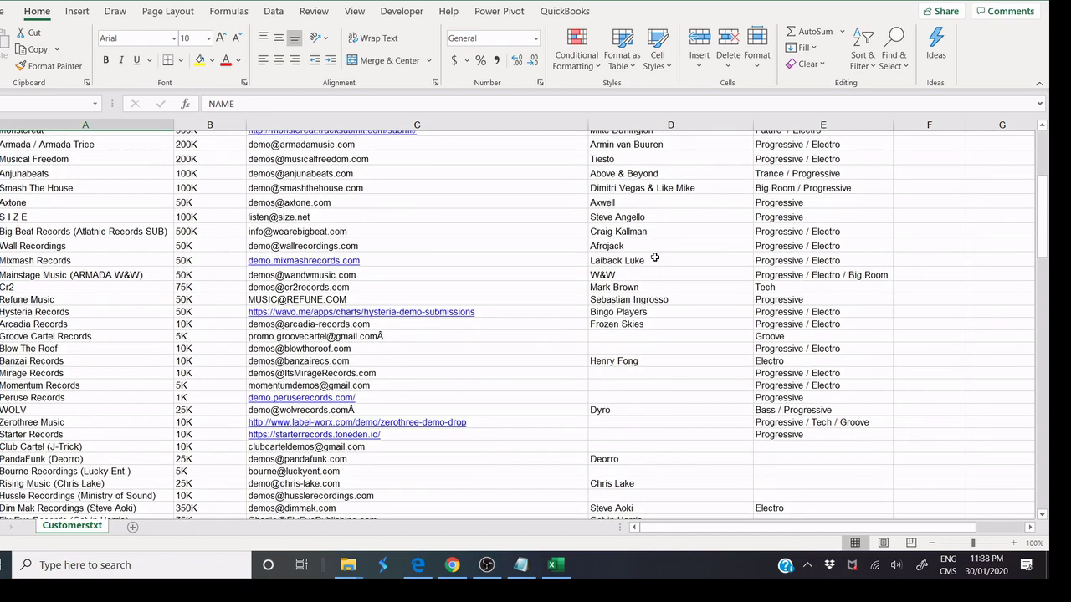
pyautogui.scroll(10, 653, 253)
pyautogui.scroll(1, 653, 253)
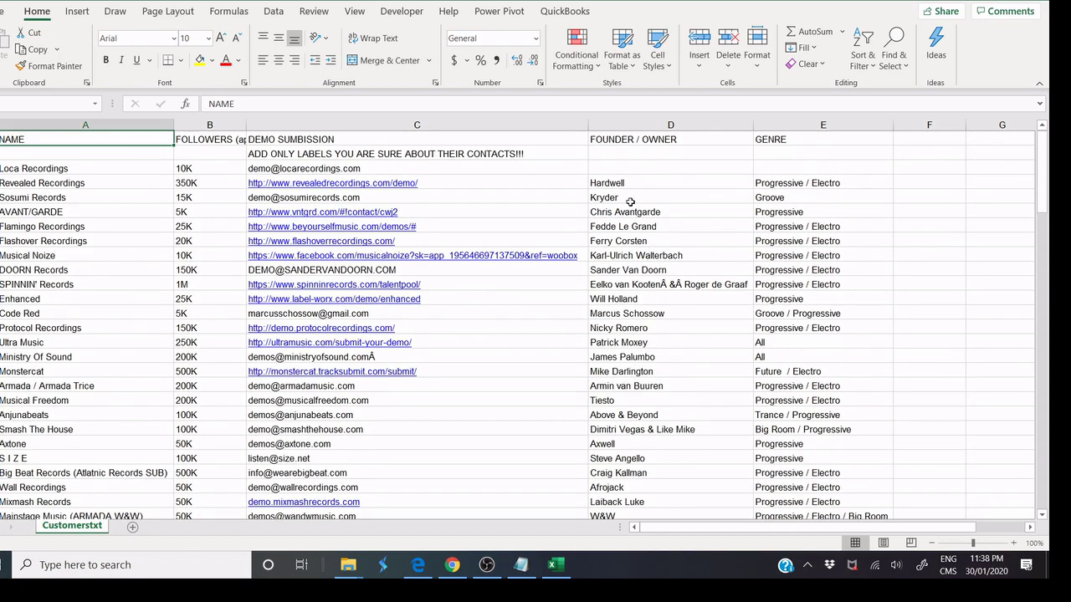